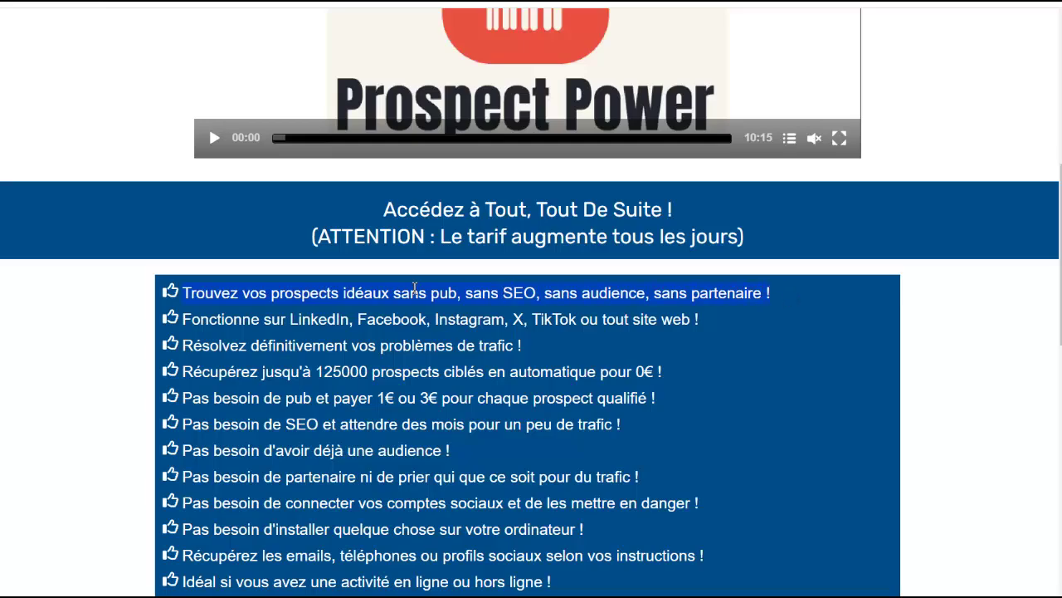
- Review the Prospect Power page's headline, its supported platforms line and the list of benefits
{"action": "scroll", "coordinate": [838, 321], "scroll_direction": "up", "scroll_amount": 7}
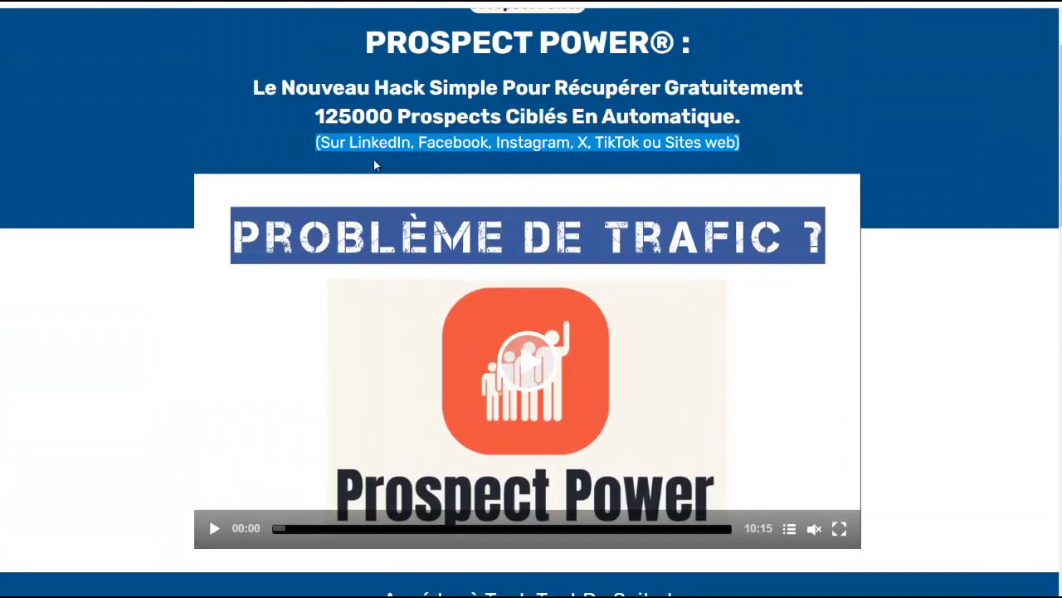
{"action": "left_click_drag", "start_coordinate": [315, 147], "coordinate": [732, 149]}
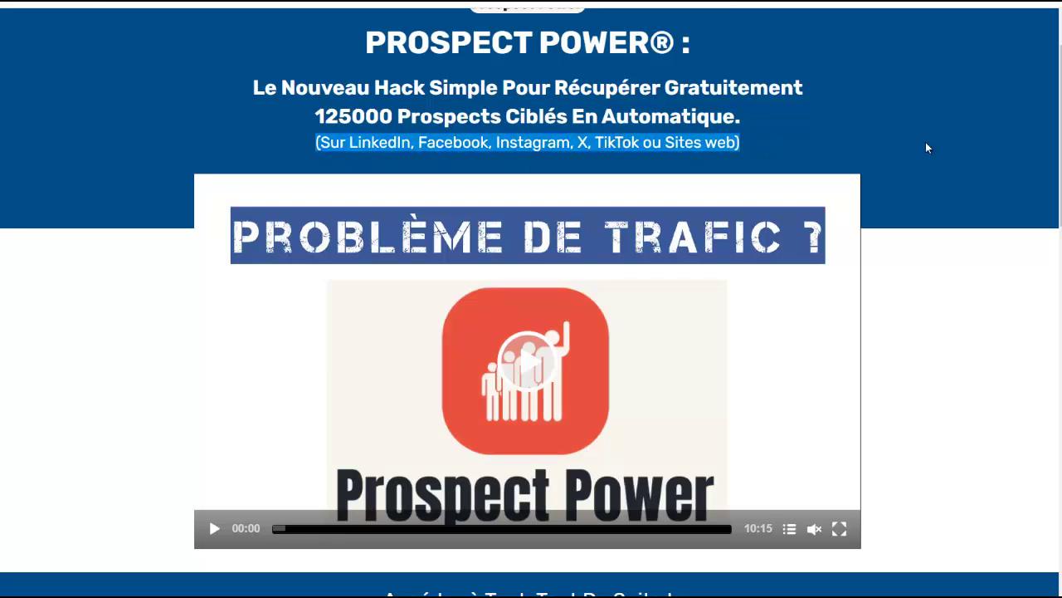
{"action": "scroll", "coordinate": [943, 166], "scroll_direction": "up", "scroll_amount": 2}
{"action": "scroll", "coordinate": [806, 153], "scroll_direction": "down", "scroll_amount": 5}
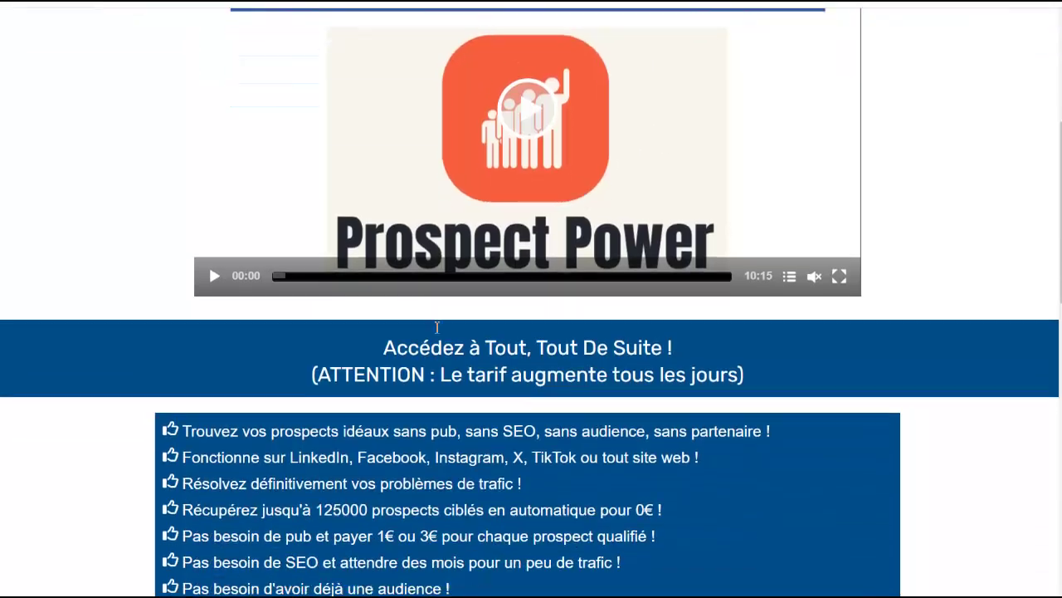
{"action": "scroll", "coordinate": [438, 327], "scroll_direction": "down", "scroll_amount": 3}
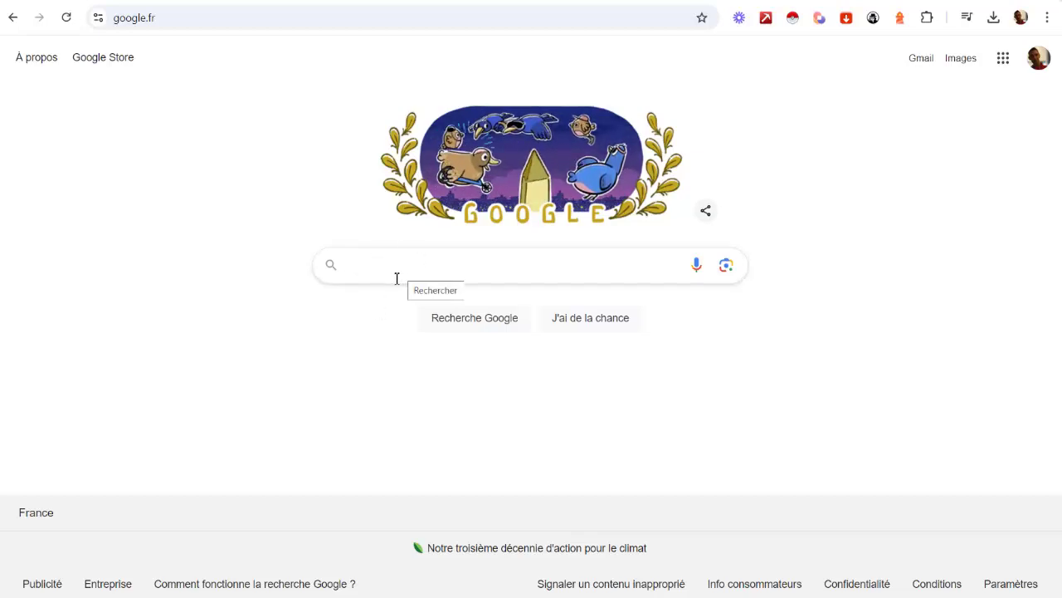
- Search Google for "filetype:ppt système solaire" and skim the presentation results
{"action": "type", "text": "filetype:ppt système solaire"}
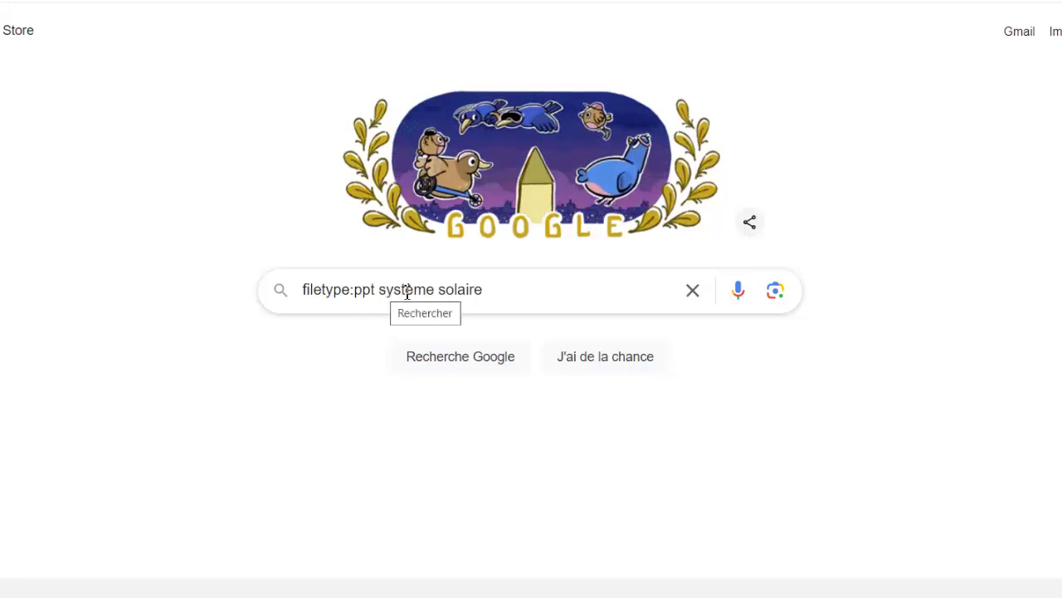
{"action": "key", "text": "Return"}
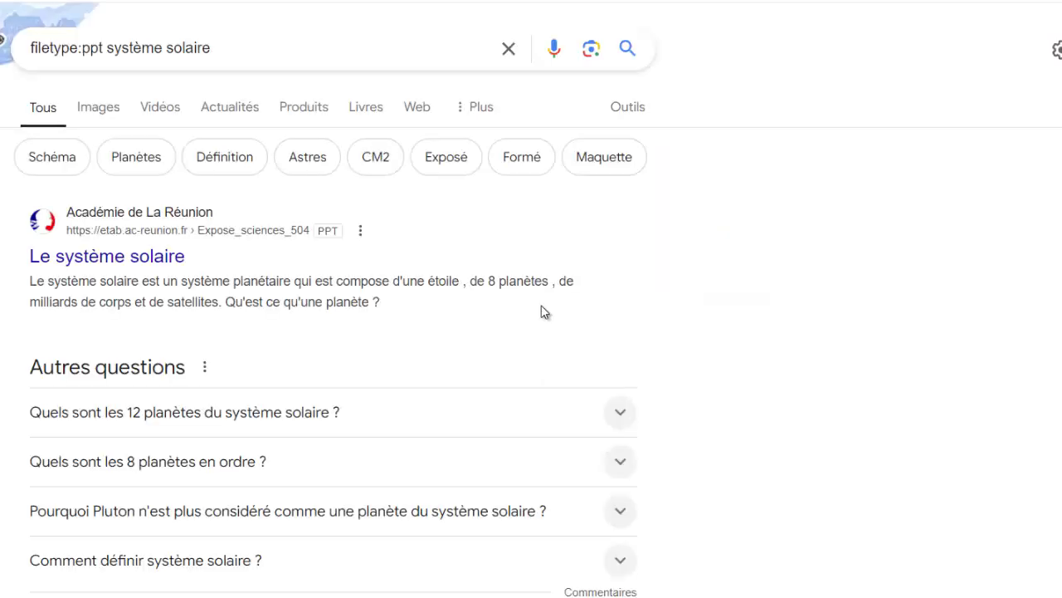
{"action": "scroll", "coordinate": [199, 233], "scroll_direction": "down", "scroll_amount": 3}
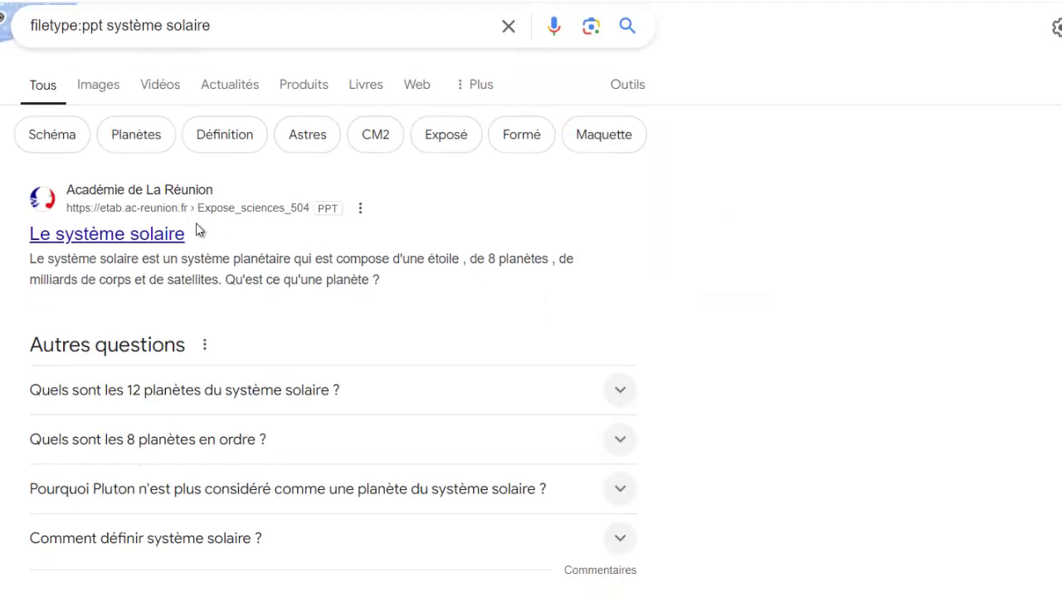
{"action": "scroll", "coordinate": [224, 365], "scroll_direction": "down", "scroll_amount": 2}
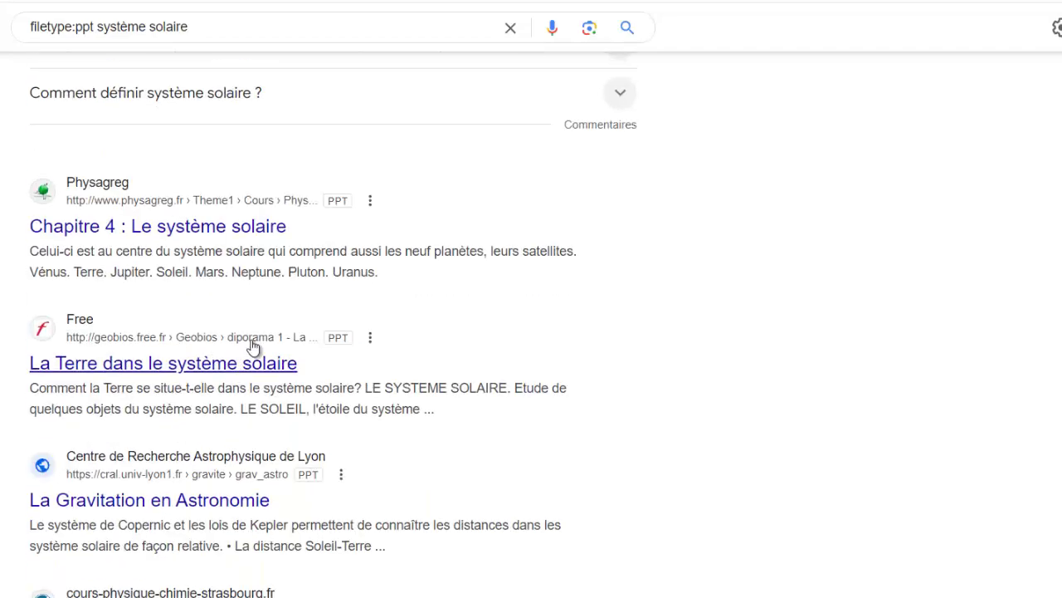
- Download the Académie de La Réunion presentation "Le système solaire" and open Expose_sciences_504.ppt
{"action": "scroll", "coordinate": [226, 310], "scroll_direction": "up", "scroll_amount": 2}
{"action": "scroll", "coordinate": [122, 431], "scroll_direction": "up", "scroll_amount": 3}
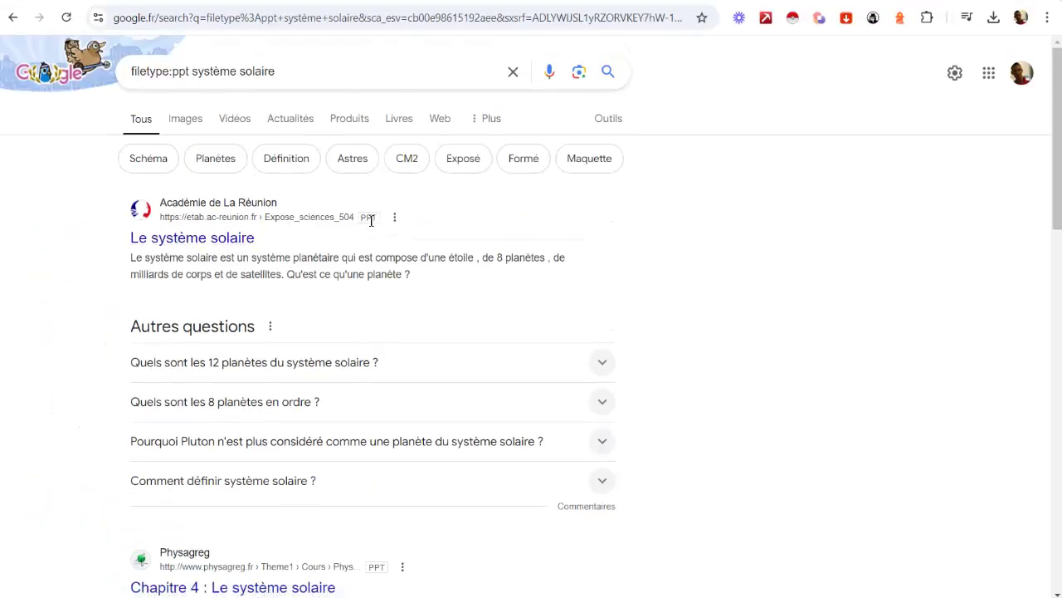
{"action": "left_click", "coordinate": [199, 242]}
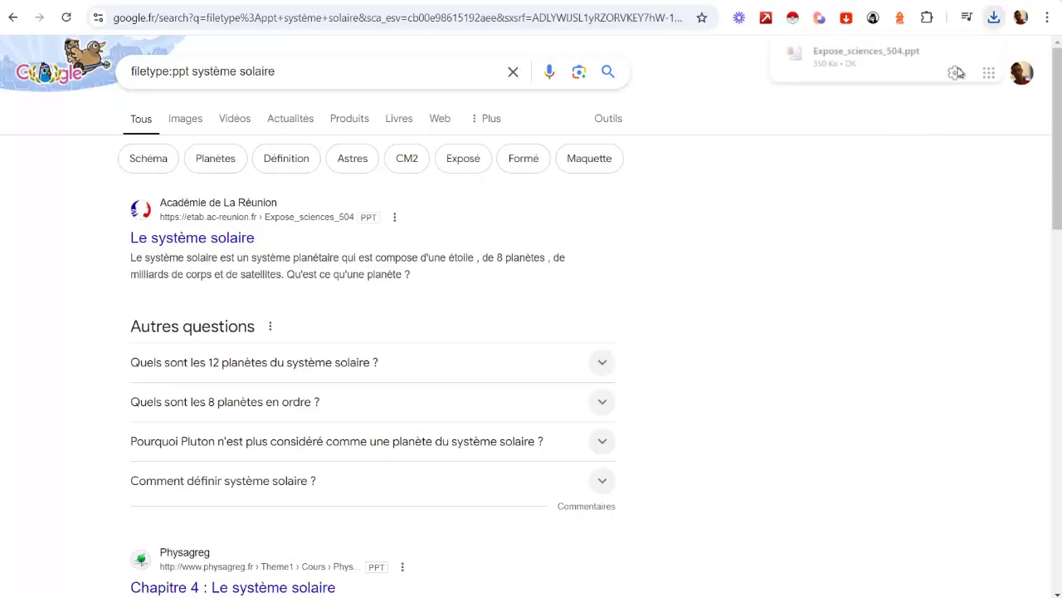
{"action": "left_click", "coordinate": [863, 64]}
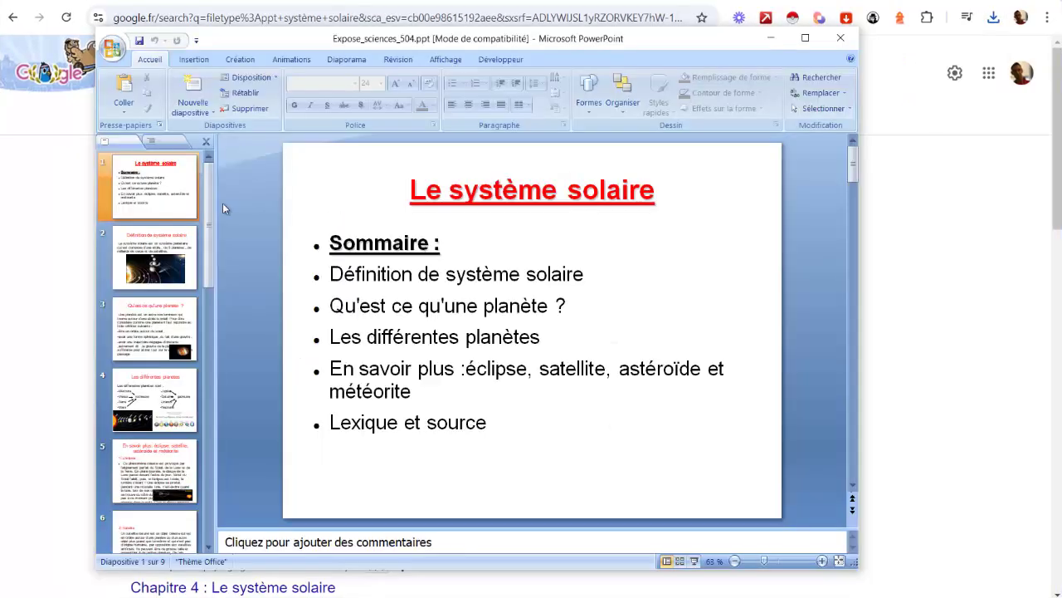
- Look through the slides of the solar system presentation up to the lexicon, and close it
{"action": "left_click", "coordinate": [166, 272]}
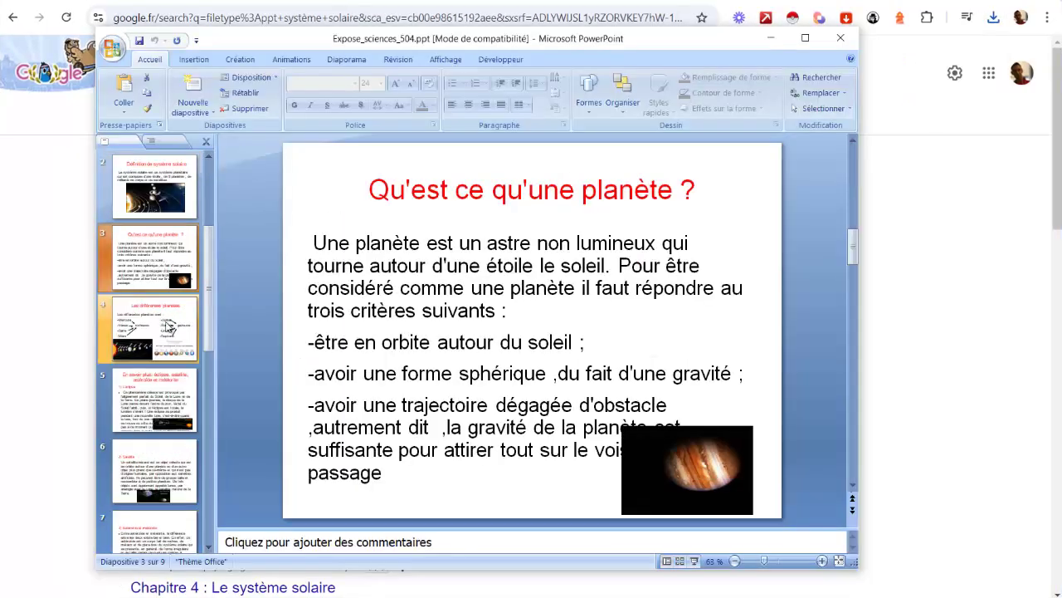
{"action": "left_click", "coordinate": [169, 326]}
{"action": "key", "text": "Down"}
{"action": "key", "text": "Down"}
{"action": "key", "text": "Down"}
{"action": "key", "text": "Down"}
{"action": "key", "text": "Down"}
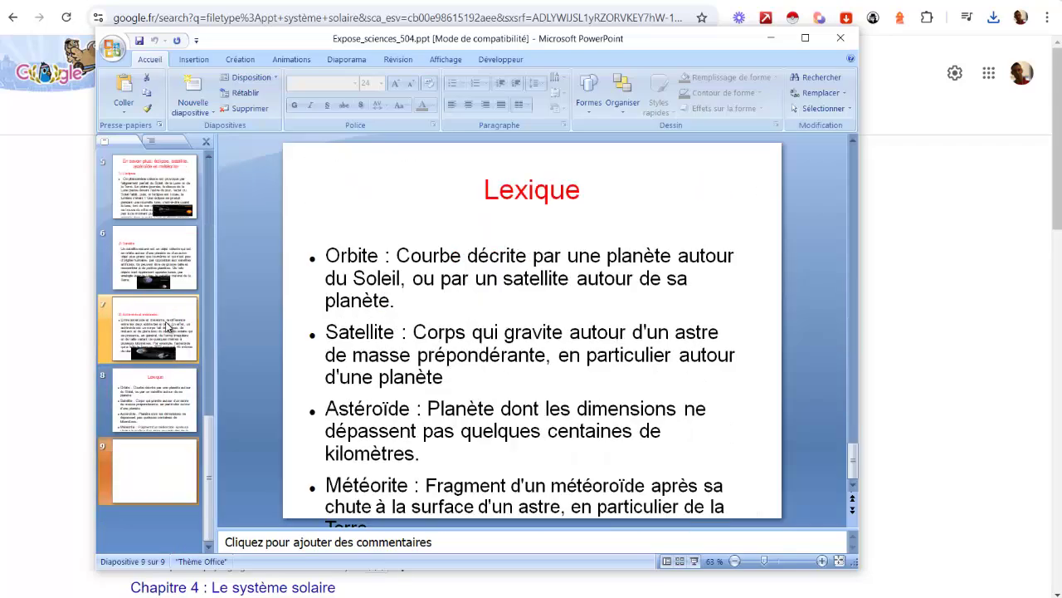
{"action": "key", "text": "Up"}
{"action": "key", "text": "Up"}
{"action": "key", "text": "Up"}
{"action": "key", "text": "Up"}
{"action": "key", "text": "Up"}
{"action": "key", "text": "Up"}
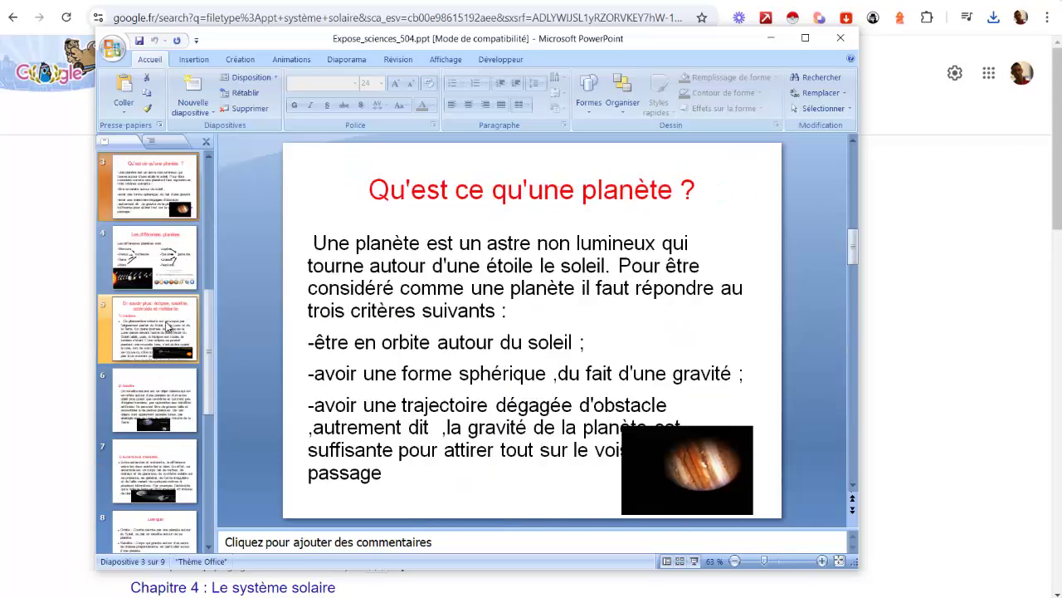
{"action": "left_click", "coordinate": [868, 52]}
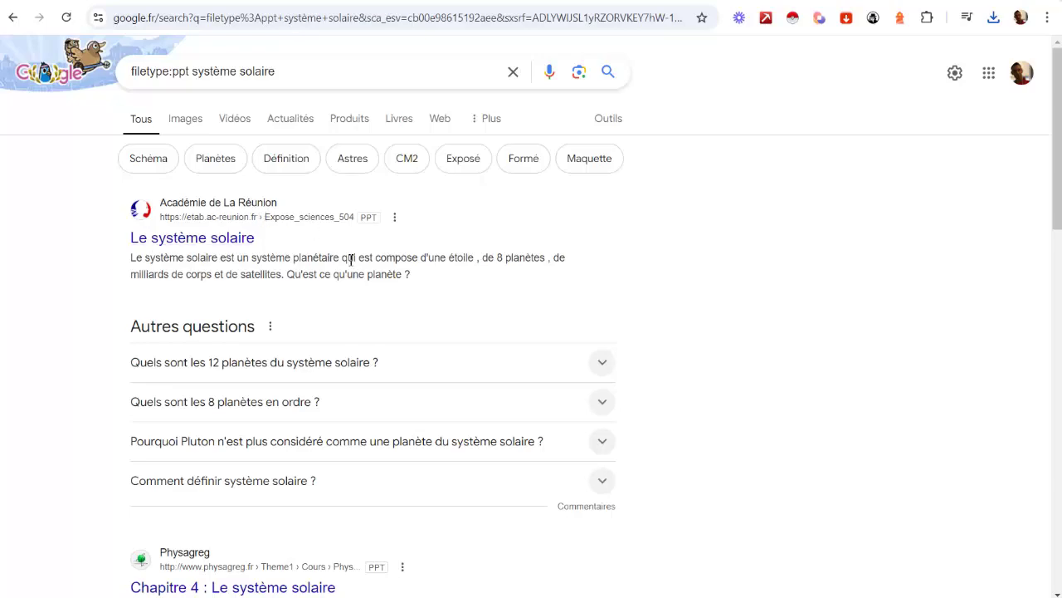
- Skim the other solar system presentations in the search results
{"action": "scroll", "coordinate": [254, 286], "scroll_direction": "down", "scroll_amount": 5}
{"action": "scroll", "coordinate": [227, 429], "scroll_direction": "down", "scroll_amount": 2}
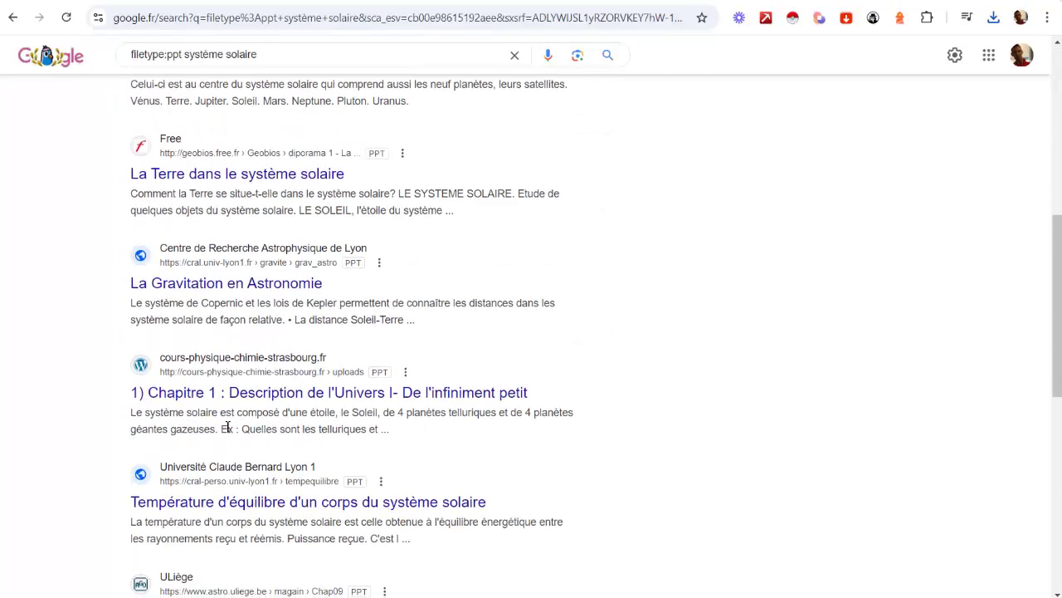
{"action": "scroll", "coordinate": [225, 465], "scroll_direction": "up", "scroll_amount": 3}
{"action": "scroll", "coordinate": [750, 373], "scroll_direction": "up", "scroll_amount": 4}
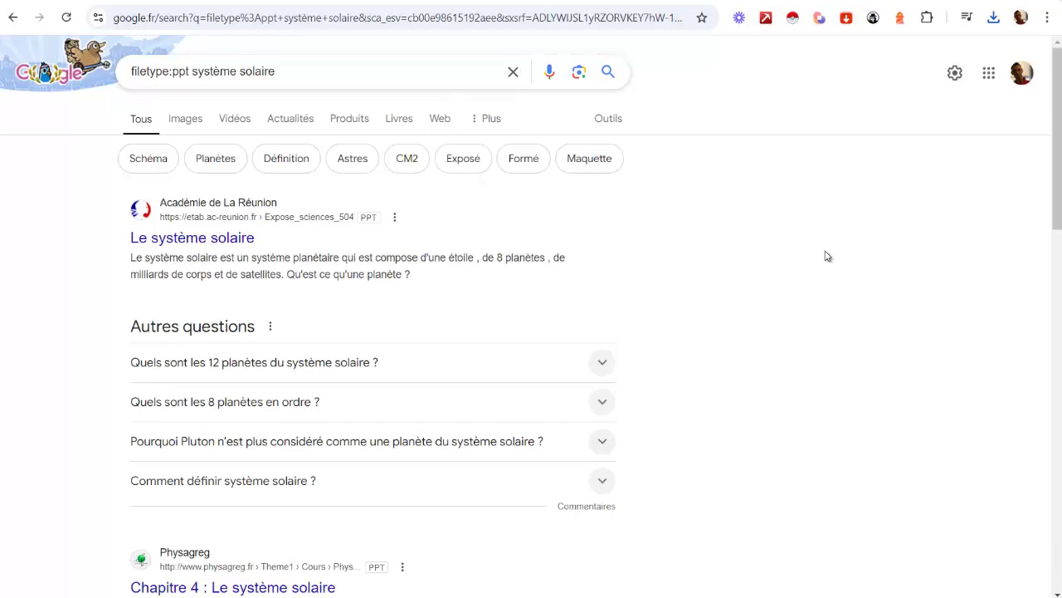
{"action": "key", "text": "alt+Left"}
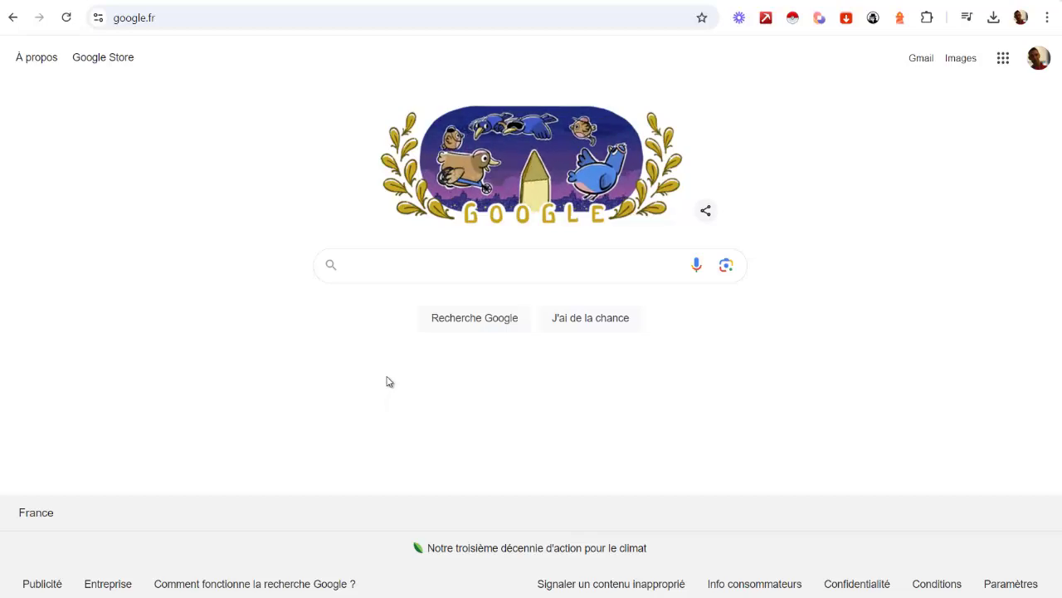
{"action": "type", "text": "inurl:linkedin.com/in AND \"Responsable Commercial\" AND \"@gmail.com\""}
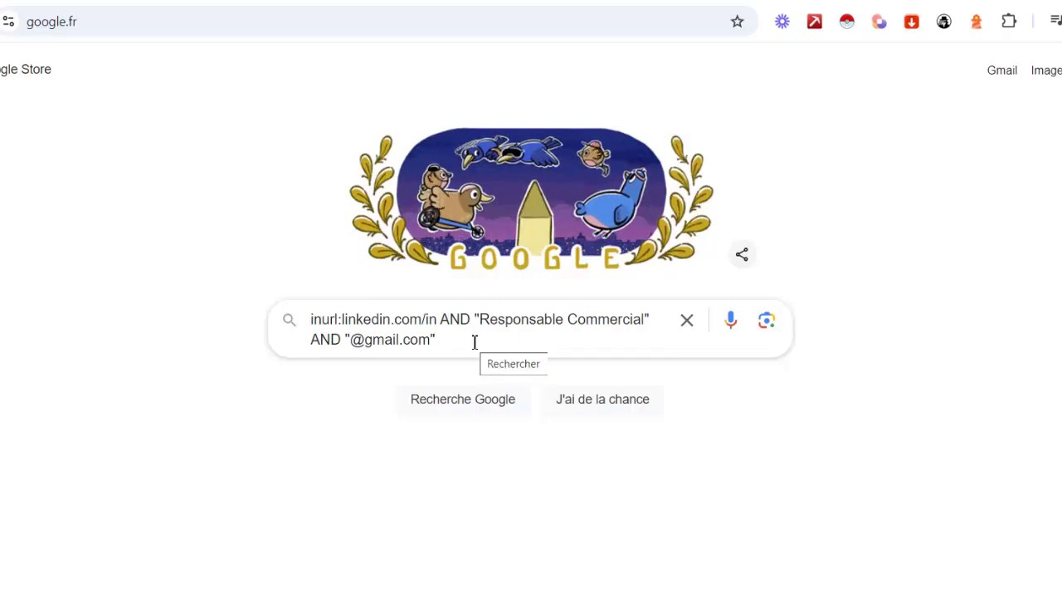
{"action": "key", "text": "Return"}
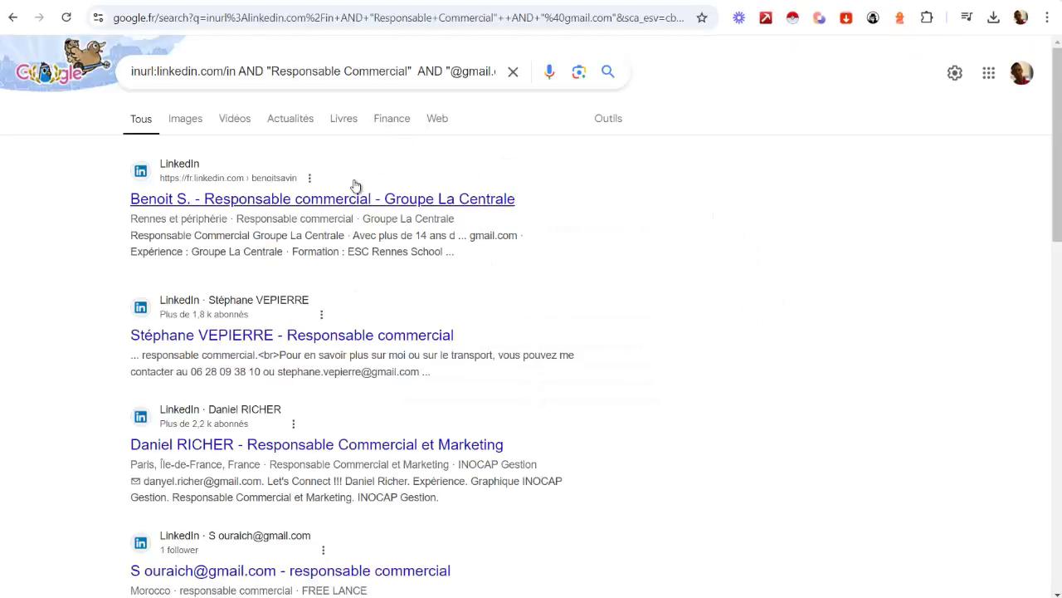
- Examine the LinkedIn profile results, highlighting the Gmail addresses shown in their descriptions
{"action": "scroll", "coordinate": [356, 185], "scroll_direction": "down", "scroll_amount": 1}
{"action": "scroll", "coordinate": [291, 207], "scroll_direction": "down", "scroll_amount": 1}
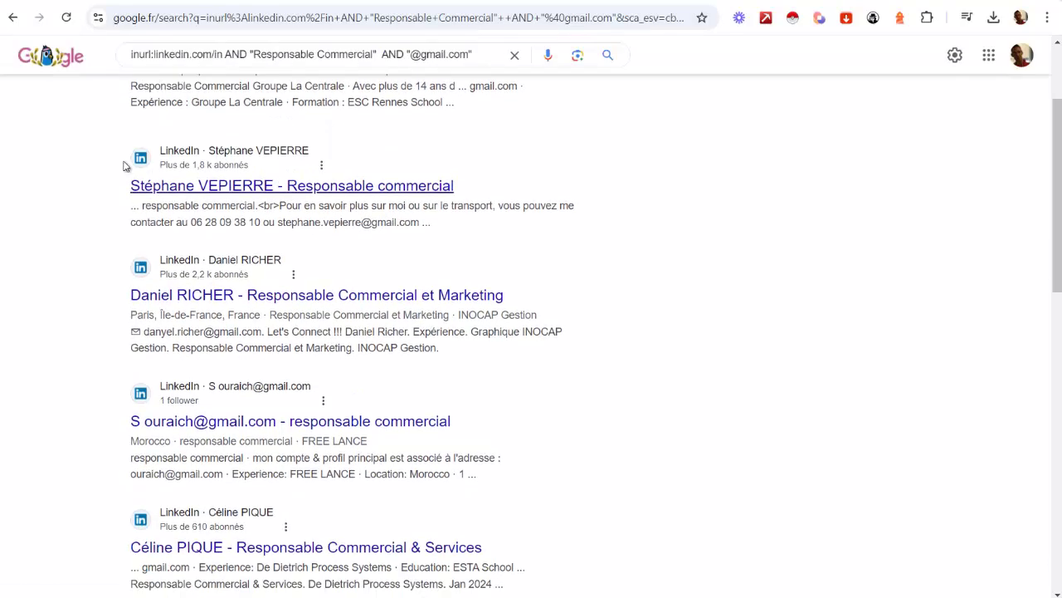
{"action": "left_click_drag", "start_coordinate": [277, 222], "coordinate": [415, 235]}
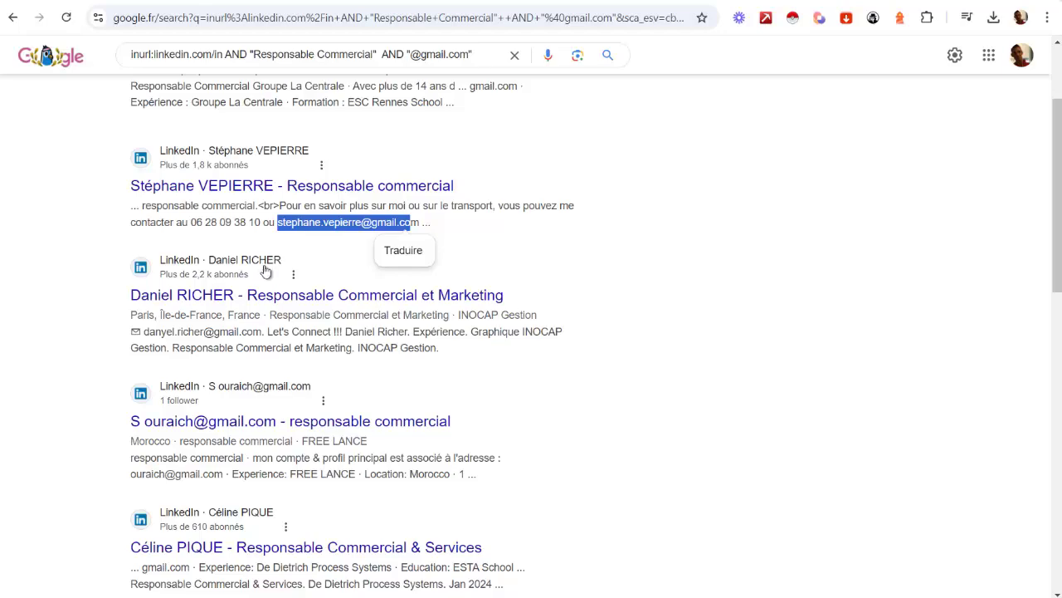
{"action": "scroll", "coordinate": [264, 277], "scroll_direction": "down", "scroll_amount": 1}
{"action": "left_click_drag", "start_coordinate": [263, 257], "coordinate": [144, 258]}
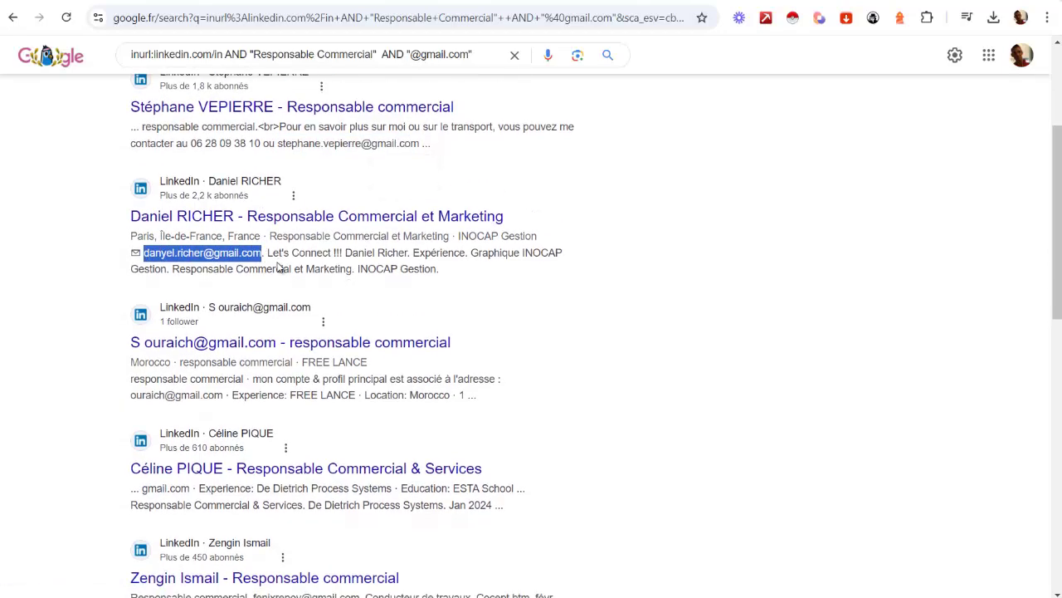
{"action": "scroll", "coordinate": [214, 326], "scroll_direction": "down", "scroll_amount": 1}
{"action": "left_click_drag", "start_coordinate": [139, 326], "coordinate": [218, 325]}
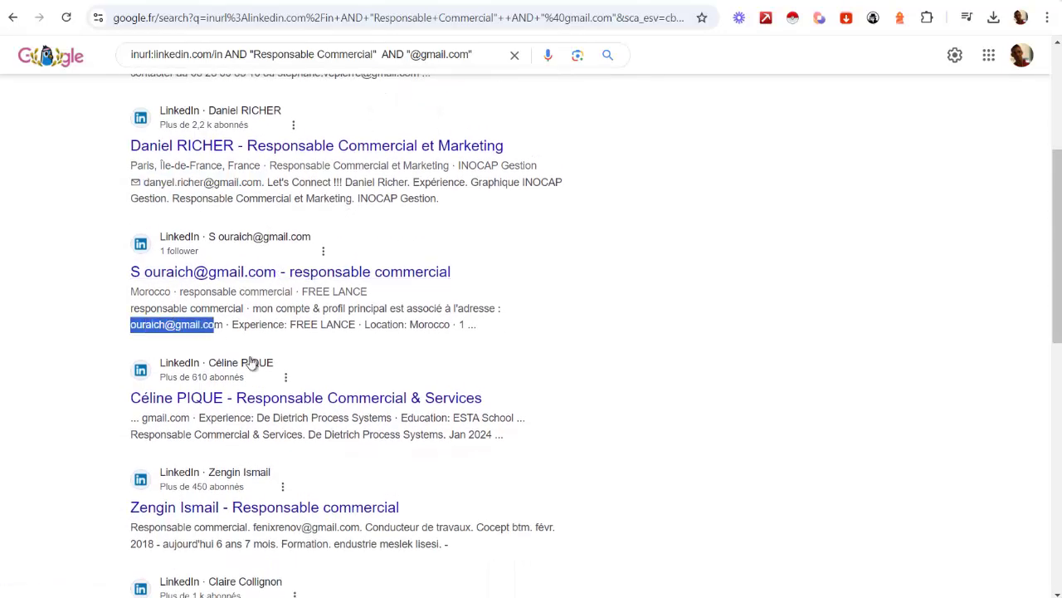
{"action": "scroll", "coordinate": [331, 365], "scroll_direction": "down", "scroll_amount": 3}
{"action": "scroll", "coordinate": [300, 370], "scroll_direction": "down", "scroll_amount": 1}
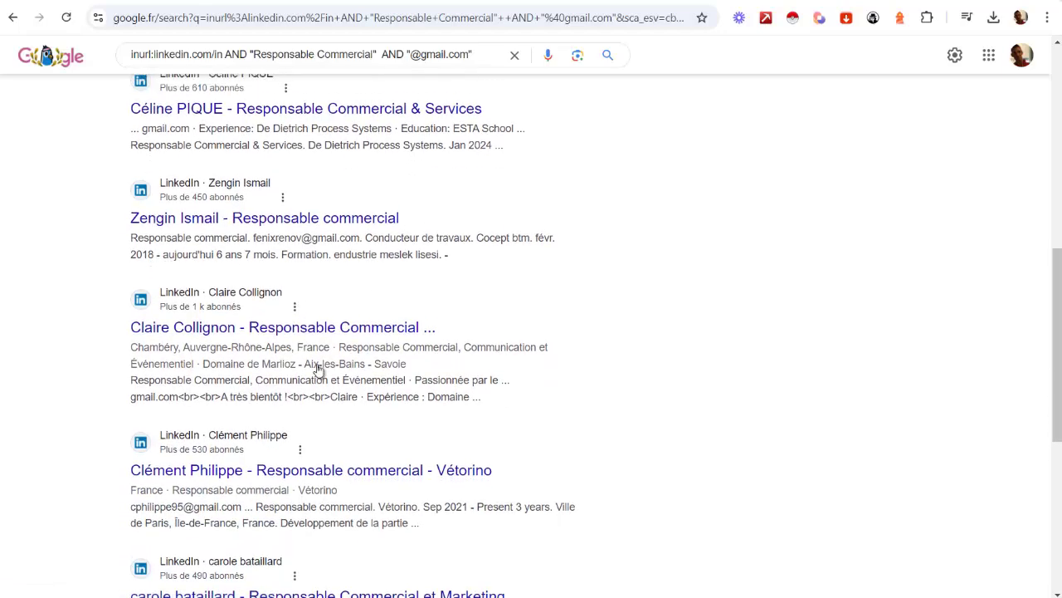
{"action": "scroll", "coordinate": [315, 365], "scroll_direction": "up", "scroll_amount": 5}
{"action": "scroll", "coordinate": [339, 249], "scroll_direction": "down", "scroll_amount": 1}
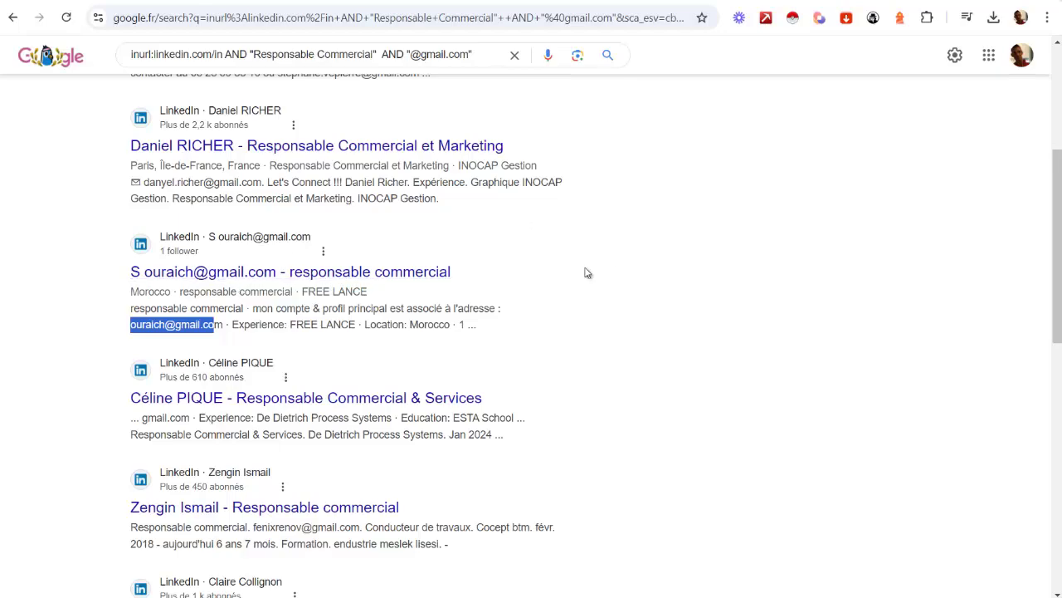
{"action": "scroll", "coordinate": [357, 283], "scroll_direction": "up", "scroll_amount": 4}
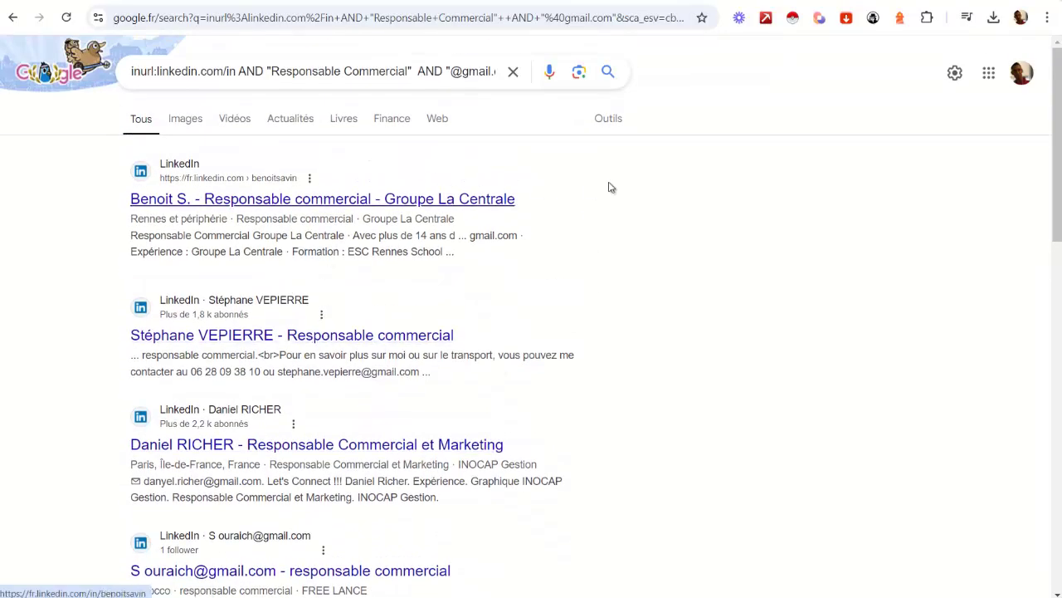
- Reveal the total number of results for the LinkedIn query and skim the list of profiles
{"action": "left_click", "coordinate": [611, 119]}
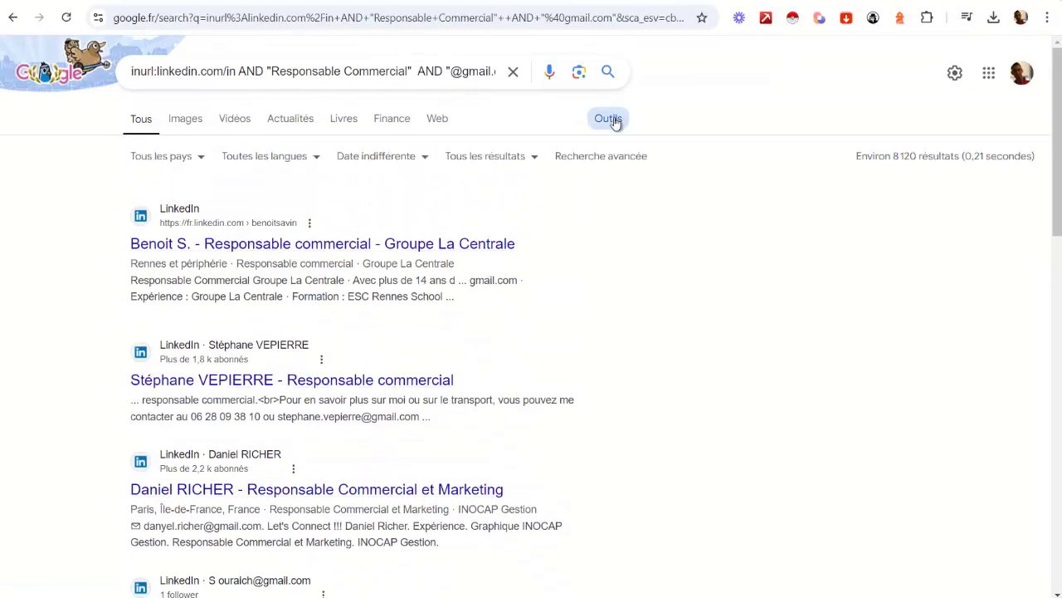
{"action": "left_click_drag", "start_coordinate": [893, 158], "coordinate": [921, 158]}
{"action": "left_click", "coordinate": [898, 171]}
{"action": "scroll", "coordinate": [514, 277], "scroll_direction": "down", "scroll_amount": 3}
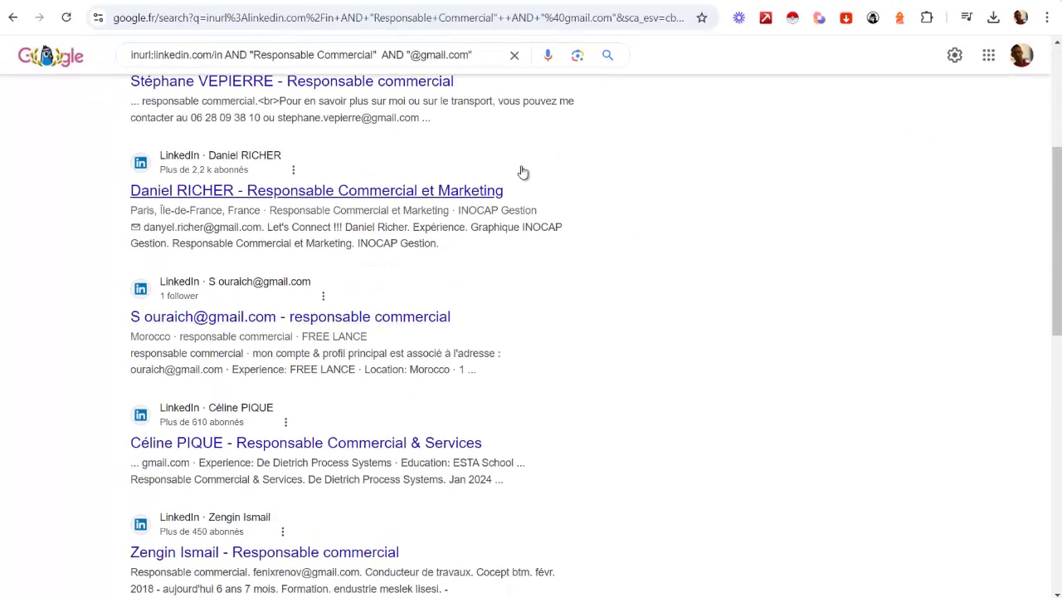
{"action": "scroll", "coordinate": [524, 171], "scroll_direction": "up", "scroll_amount": 3}
{"action": "scroll", "coordinate": [438, 285], "scroll_direction": "down", "scroll_amount": 8}
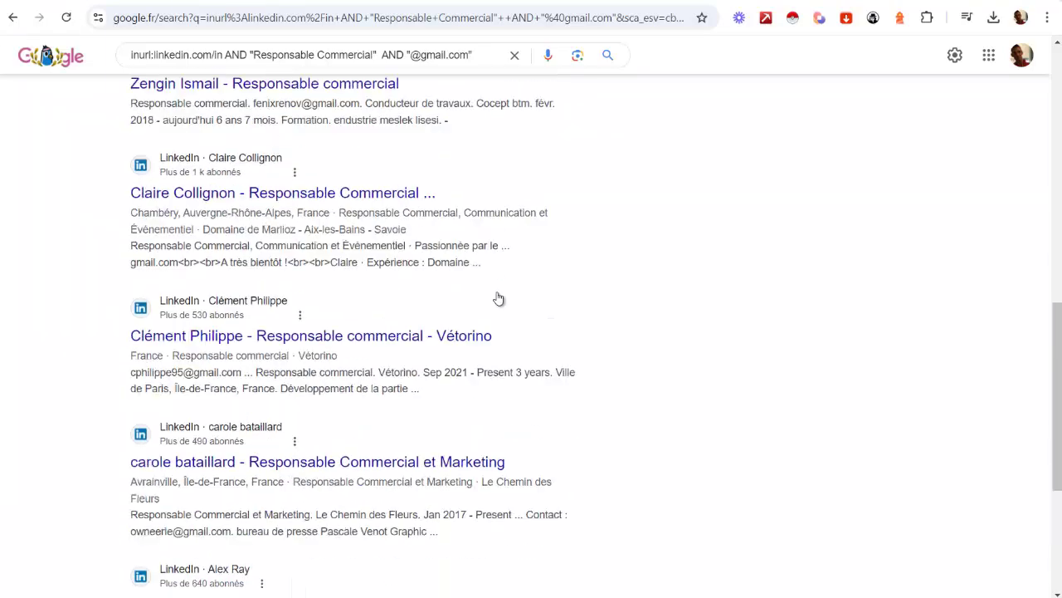
{"action": "scroll", "coordinate": [719, 144], "scroll_direction": "up", "scroll_amount": 5}
{"action": "scroll", "coordinate": [686, 179], "scroll_direction": "up", "scroll_amount": 3}
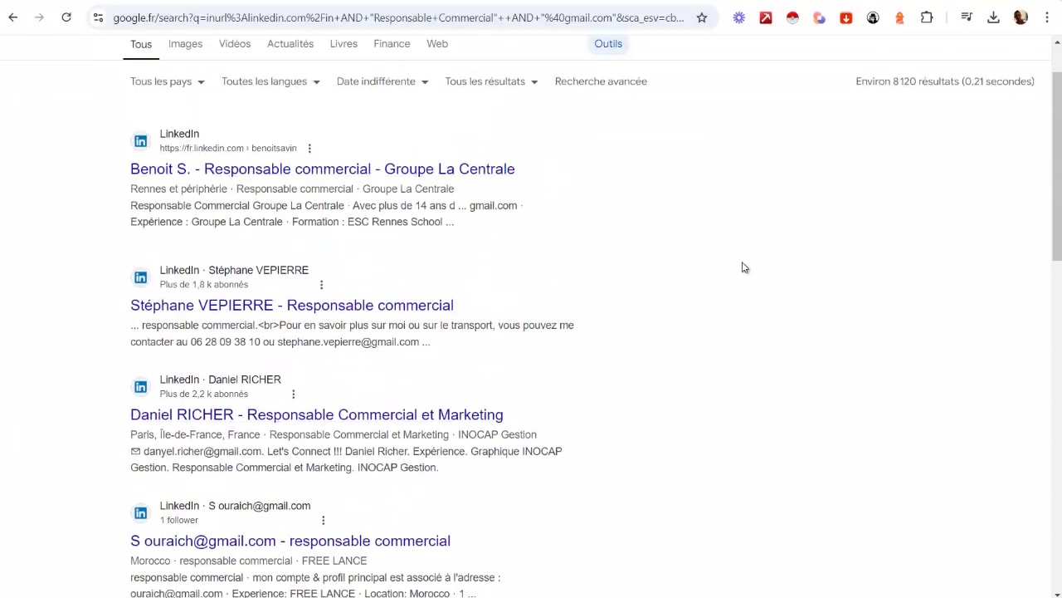
{"action": "scroll", "coordinate": [742, 268], "scroll_direction": "up", "scroll_amount": 1}
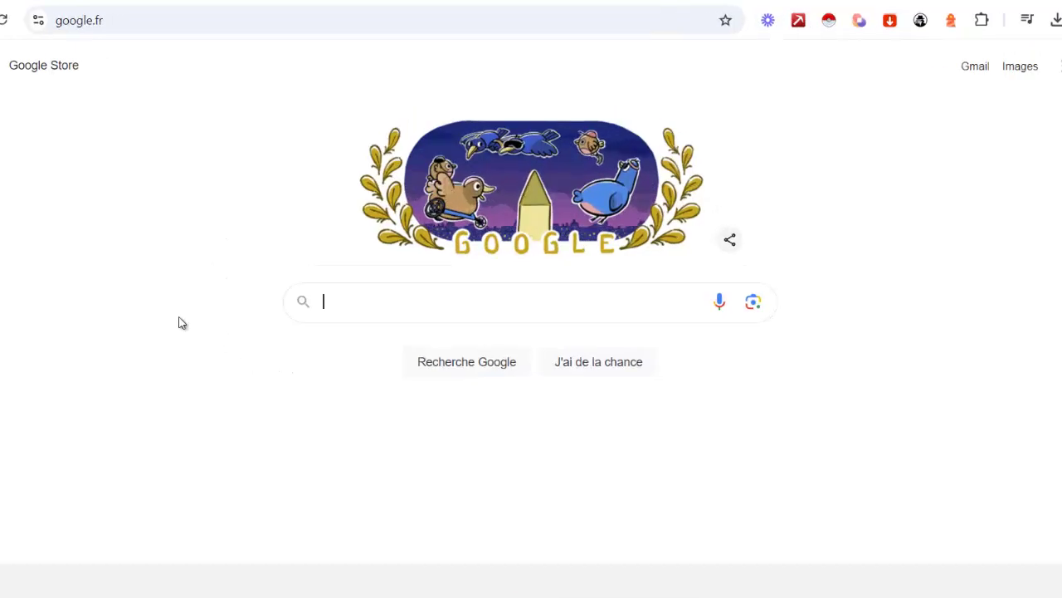
- Search Google for inurl:osteopathie.org "Portable : 06" and examine the mobile numbers in the results
{"action": "type", "text": "inurl:osteopathie.org \"Portable : 06\""}
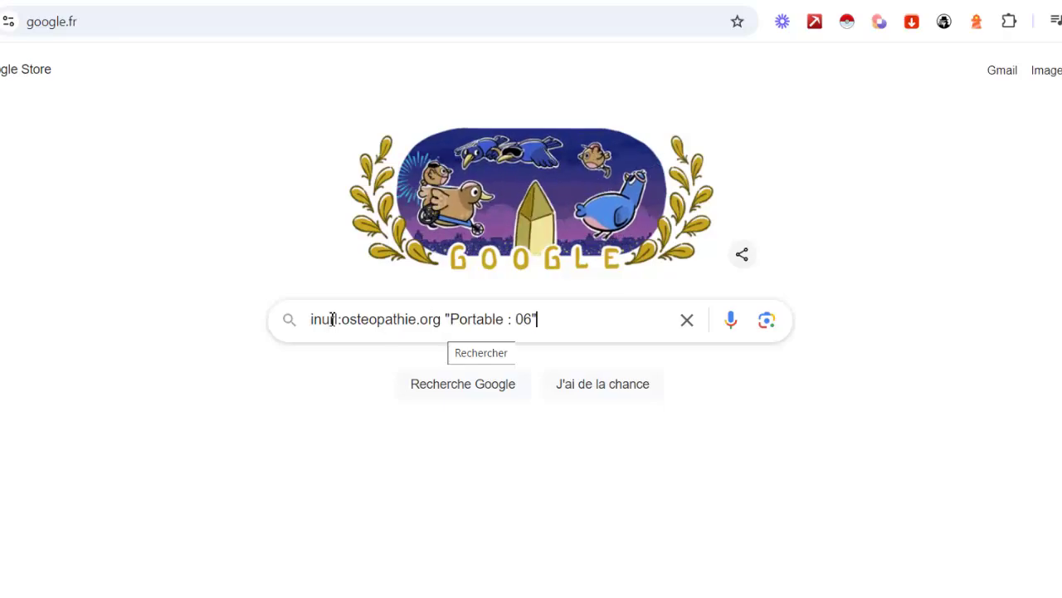
{"action": "key", "text": "Return"}
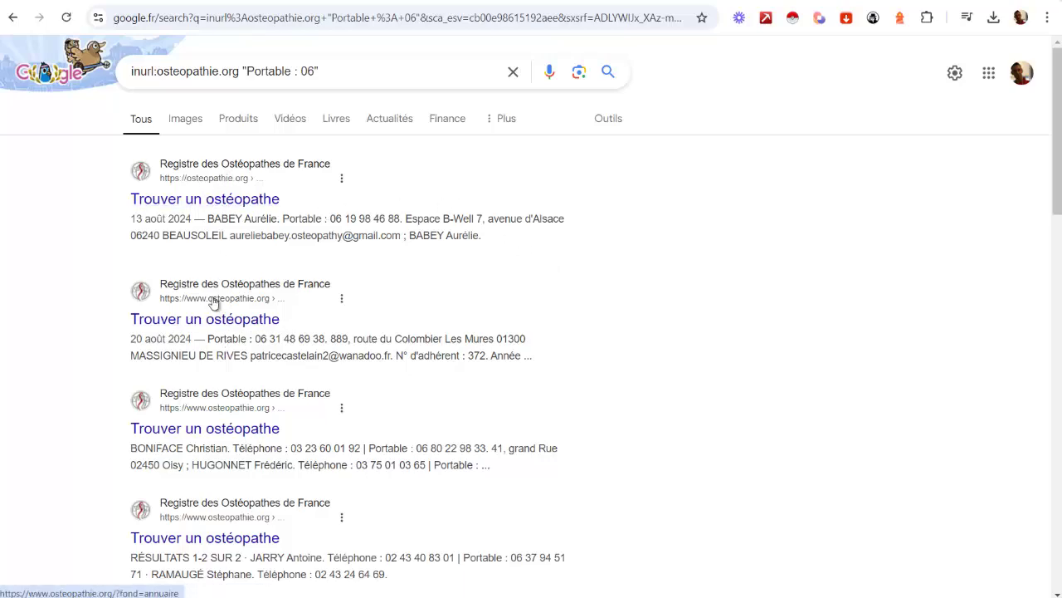
{"action": "left_click_drag", "start_coordinate": [330, 219], "coordinate": [356, 220]}
{"action": "left_click", "coordinate": [312, 216]}
{"action": "left_click_drag", "start_coordinate": [286, 219], "coordinate": [349, 219]}
{"action": "left_click", "coordinate": [370, 218]}
{"action": "scroll", "coordinate": [222, 209], "scroll_direction": "down", "scroll_amount": 2}
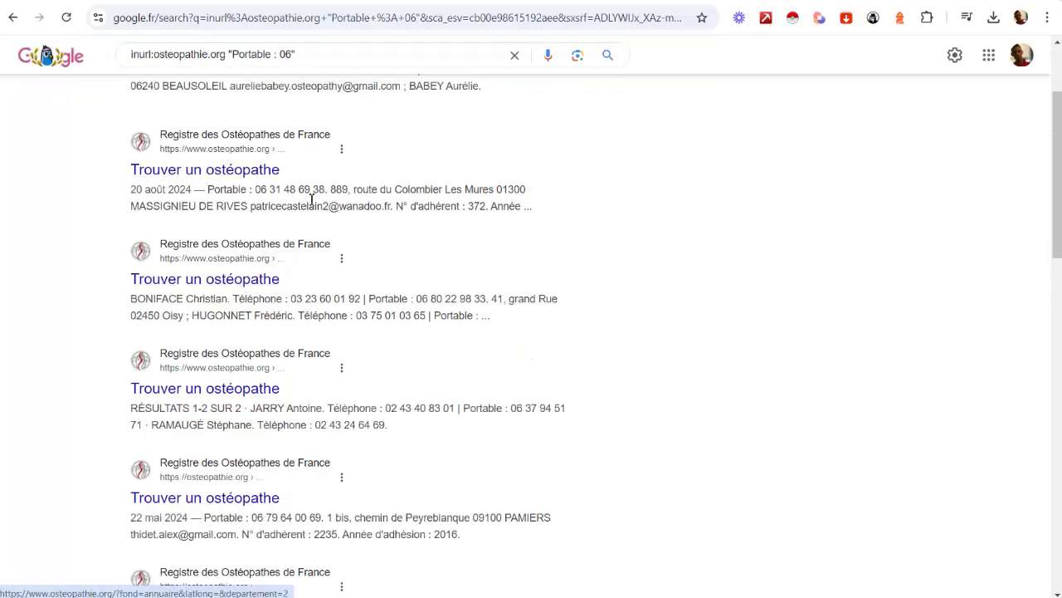
- Go through the osteopath listings, highlighting the mobile numbers in their descriptions, and return to the first result
{"action": "left_click_drag", "start_coordinate": [207, 189], "coordinate": [302, 189]}
{"action": "scroll", "coordinate": [315, 226], "scroll_direction": "down", "scroll_amount": 4}
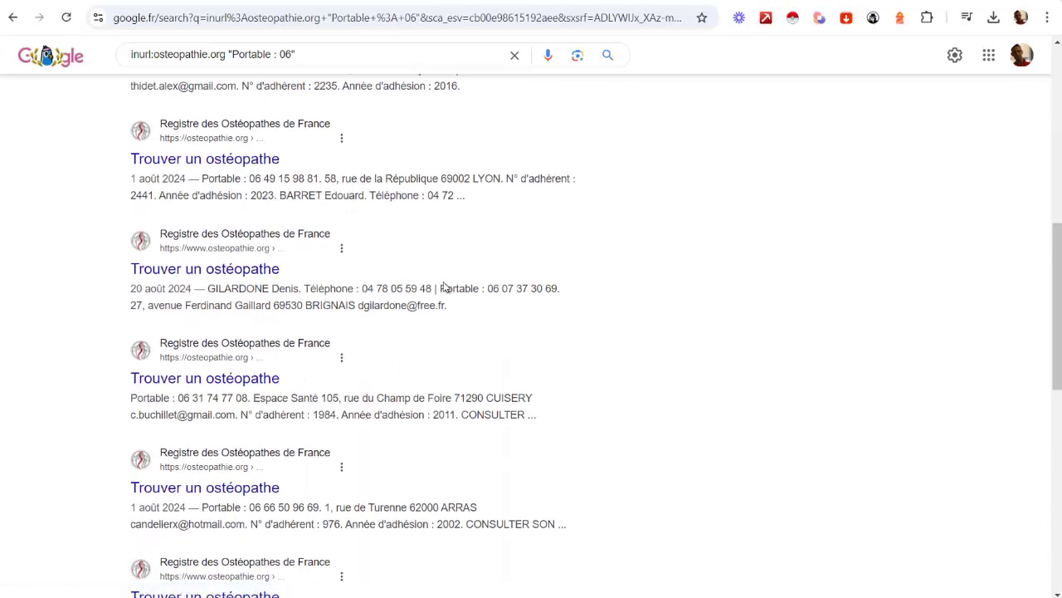
{"action": "left_click_drag", "start_coordinate": [440, 290], "coordinate": [561, 290]}
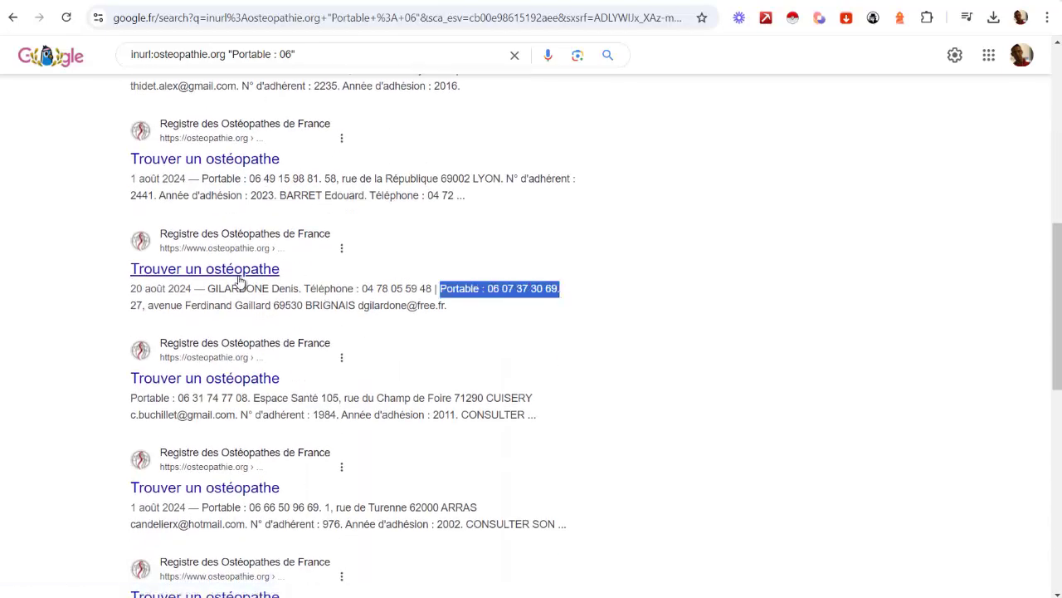
{"action": "left_click", "coordinate": [678, 312]}
{"action": "scroll", "coordinate": [680, 313], "scroll_direction": "up", "scroll_amount": 8}
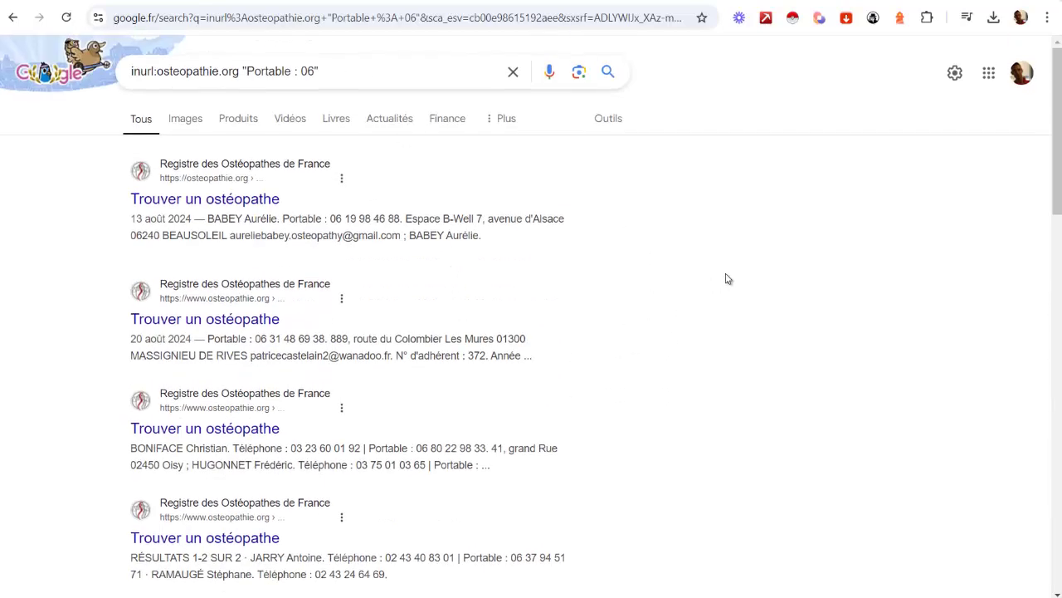
{"action": "scroll", "coordinate": [719, 277], "scroll_direction": "down", "scroll_amount": 1}
{"action": "scroll", "coordinate": [498, 283], "scroll_direction": "up", "scroll_amount": 2}
{"action": "scroll", "coordinate": [719, 313], "scroll_direction": "down", "scroll_amount": 2}
{"action": "scroll", "coordinate": [721, 312], "scroll_direction": "up", "scroll_amount": 1}
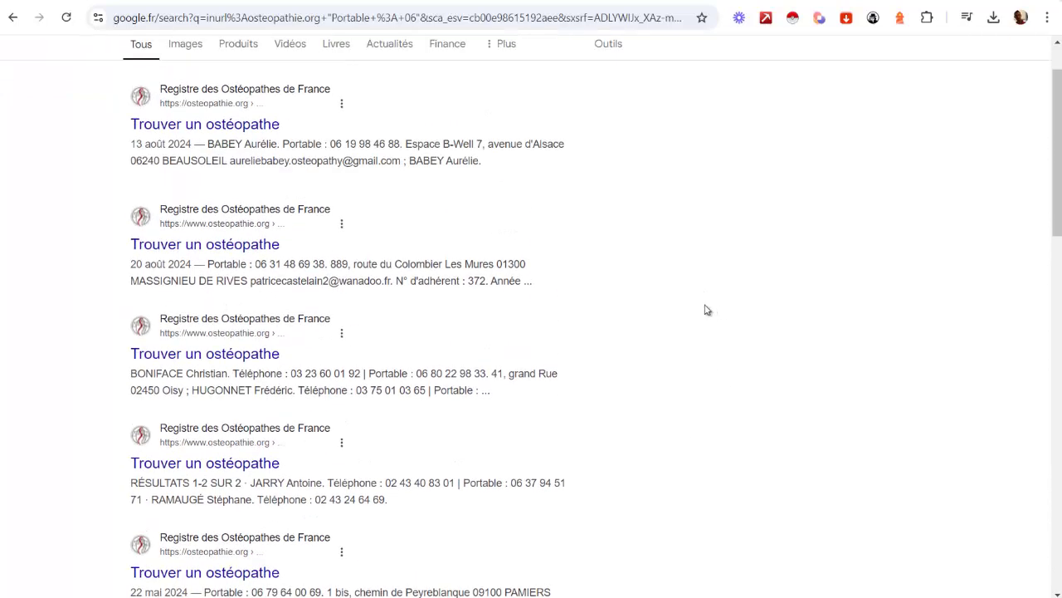
{"action": "scroll", "coordinate": [703, 313], "scroll_direction": "up", "scroll_amount": 1}
{"action": "scroll", "coordinate": [695, 317], "scroll_direction": "down", "scroll_amount": 1}
{"action": "scroll", "coordinate": [703, 276], "scroll_direction": "up", "scroll_amount": 1}
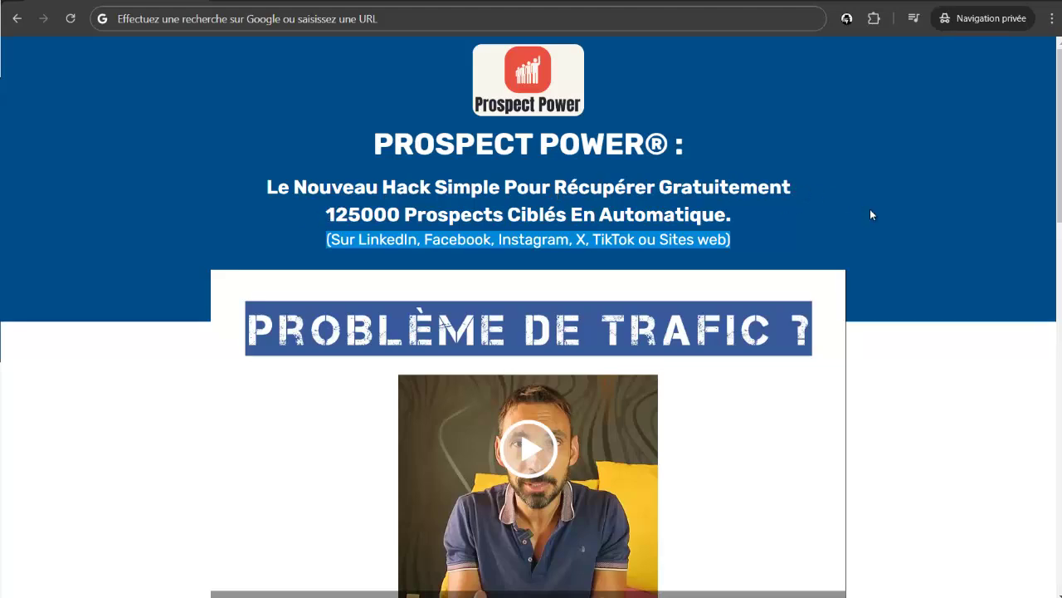
- Skim the Prospect Power sales page from the headline and video down to the list of benefits
{"action": "scroll", "coordinate": [891, 216], "scroll_direction": "down", "scroll_amount": 1}
{"action": "scroll", "coordinate": [581, 241], "scroll_direction": "up", "scroll_amount": 1}
{"action": "scroll", "coordinate": [930, 191], "scroll_direction": "down", "scroll_amount": 4}
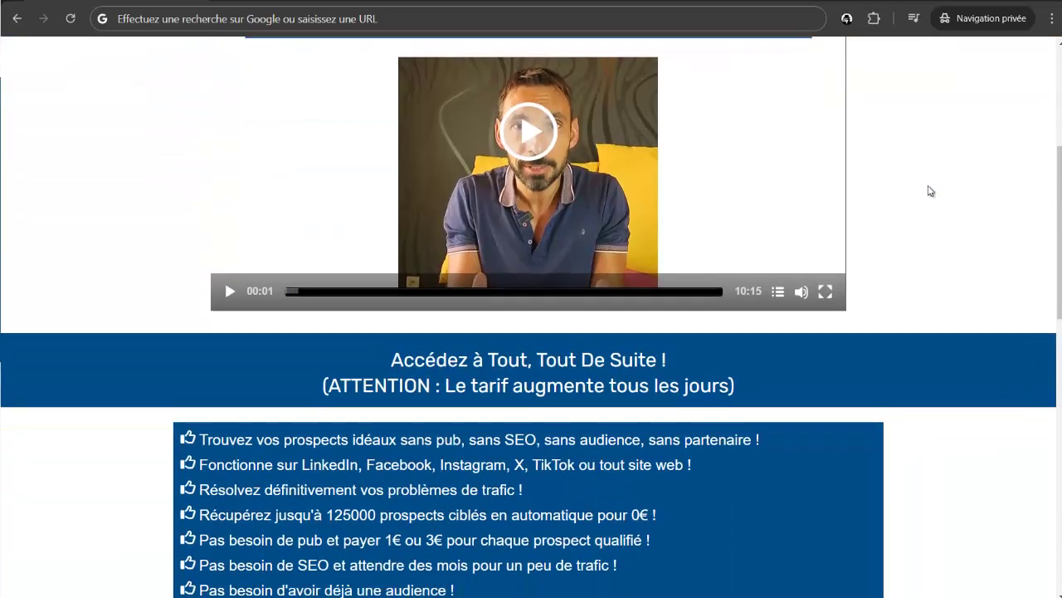
{"action": "scroll", "coordinate": [929, 191], "scroll_direction": "down", "scroll_amount": 1}
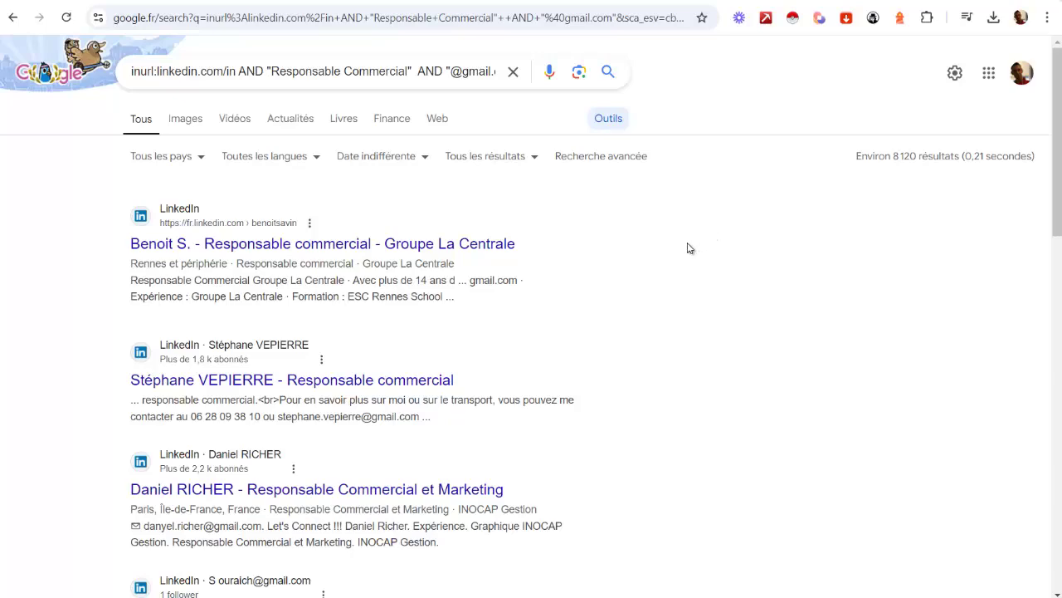
- Glance over the LinkedIn "Responsable Commercial" results and switch back to the osteopathie.org search results
{"action": "scroll", "coordinate": [628, 259], "scroll_direction": "down", "scroll_amount": 1}
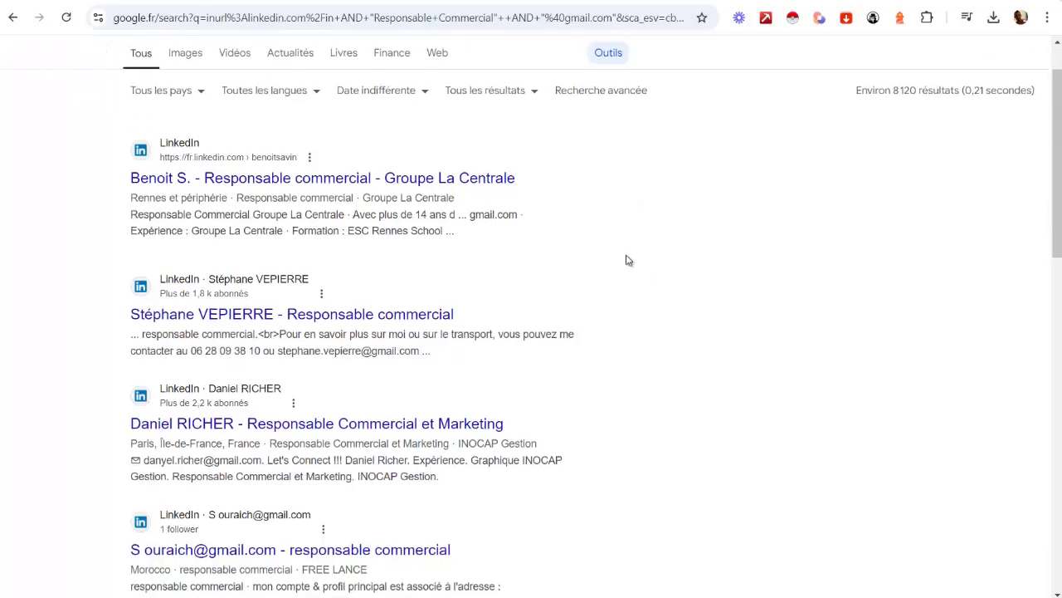
{"action": "scroll", "coordinate": [657, 266], "scroll_direction": "up", "scroll_amount": 1}
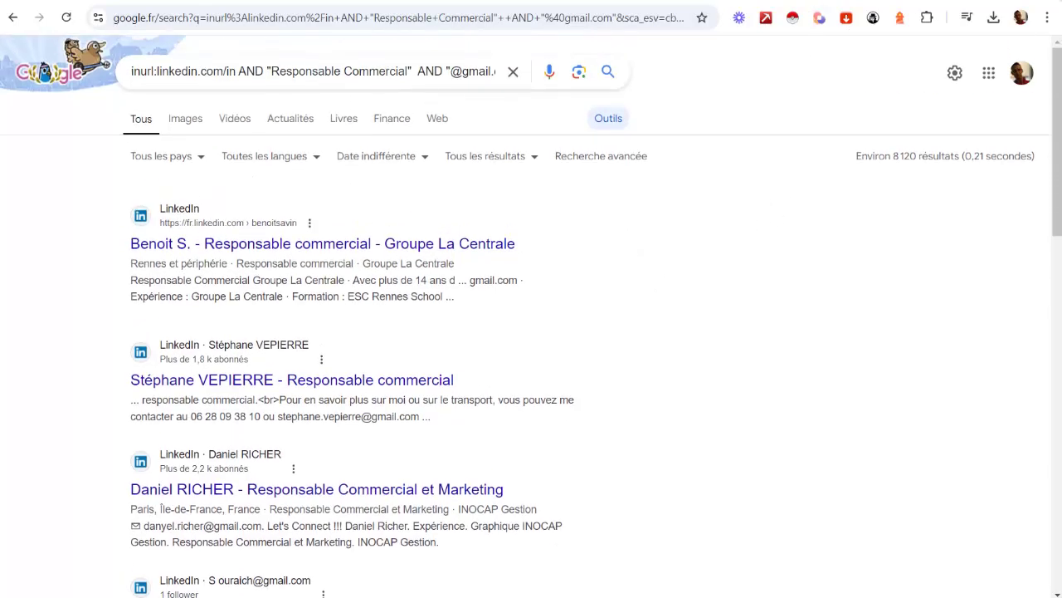
{"action": "left_click", "coordinate": [813, 0]}
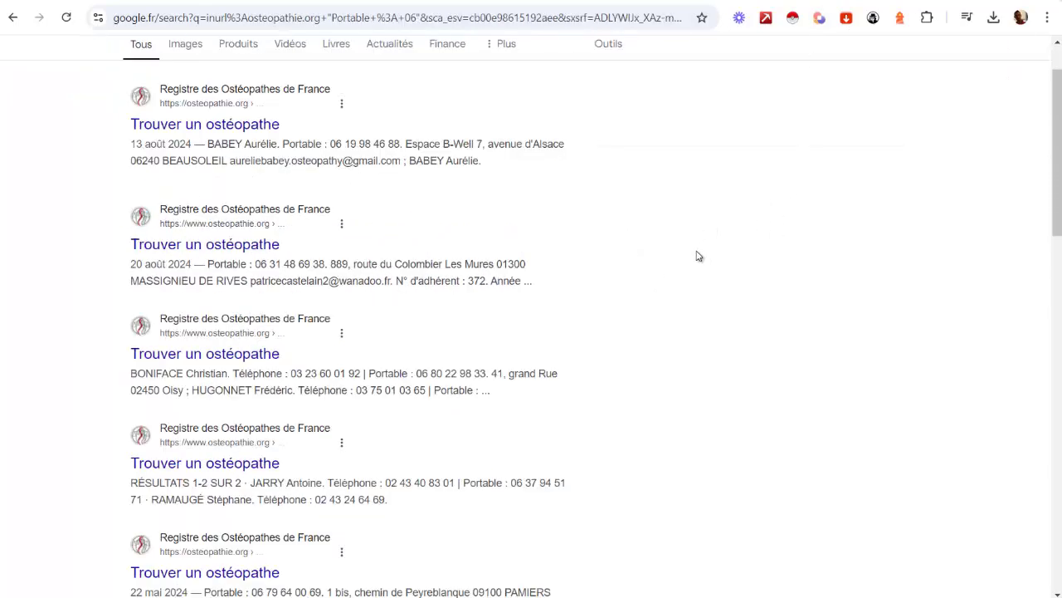